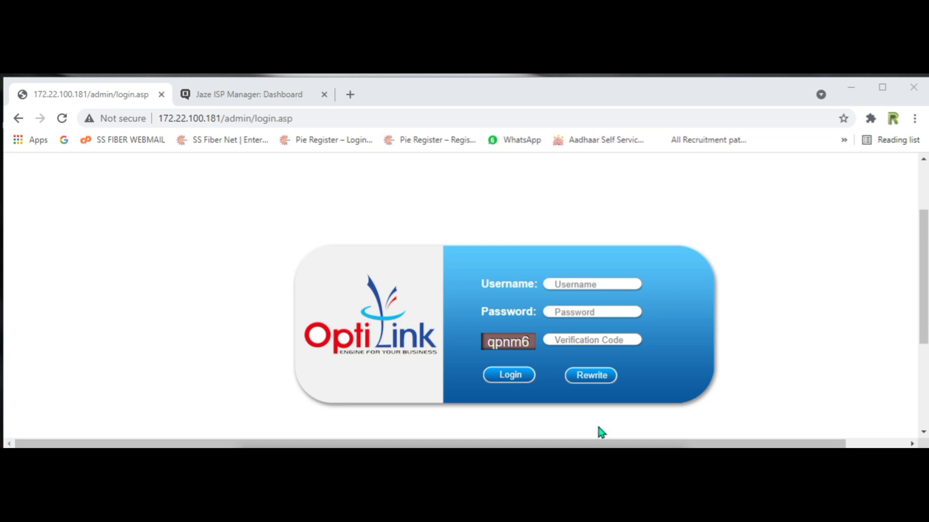
Attempt an admin sign-in with verification code pnm6, which is rejected as a wrong code
click(574, 288)
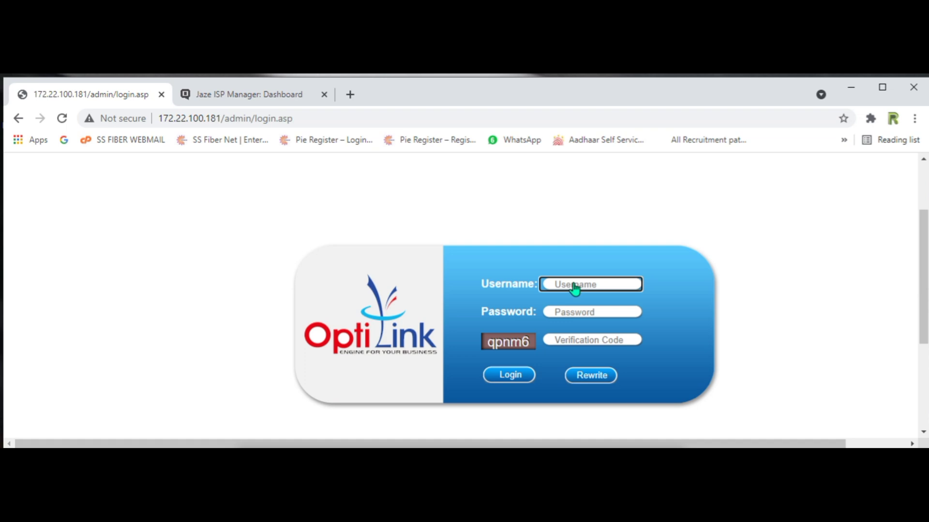
text(admin)
key(Tab)
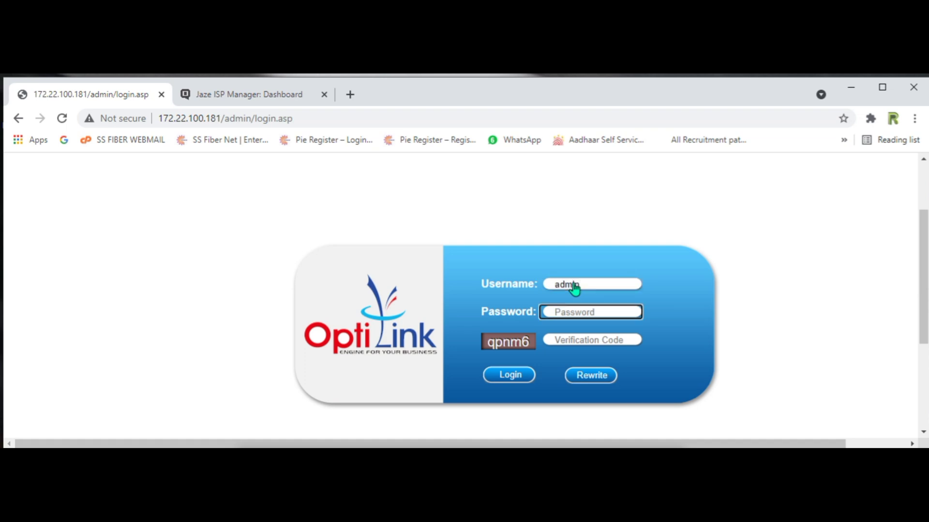
text(••••••••••)
text(••)
key(Tab)
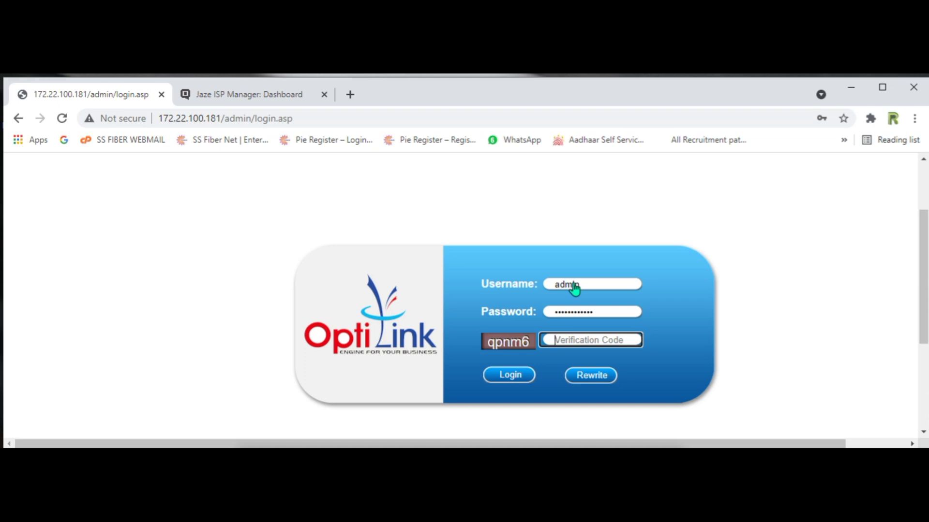
text(qp)
key(BackSpace)
text(pnm6)
click(517, 376)
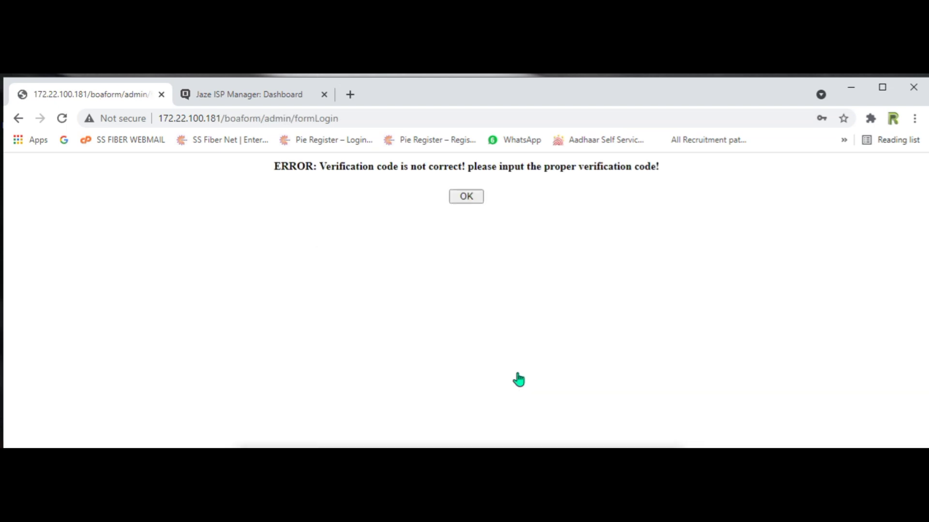
click(463, 199)
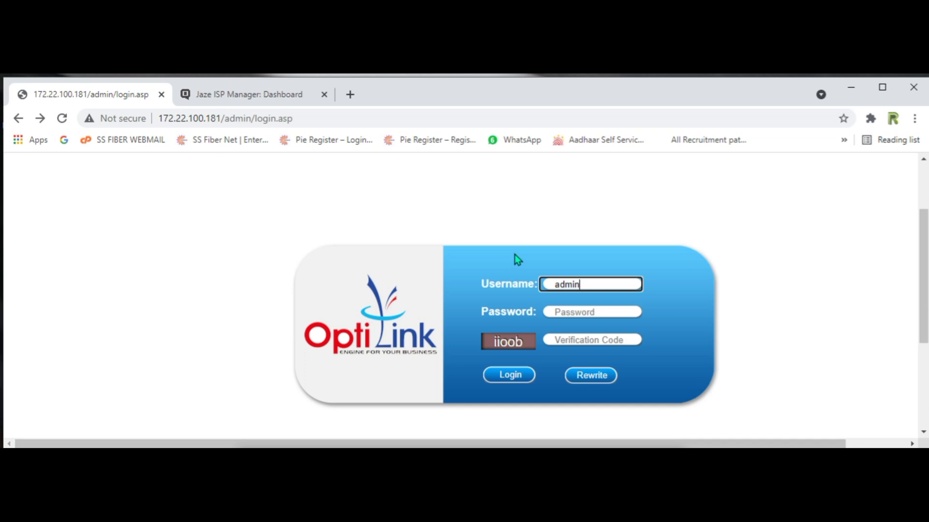
click(579, 317)
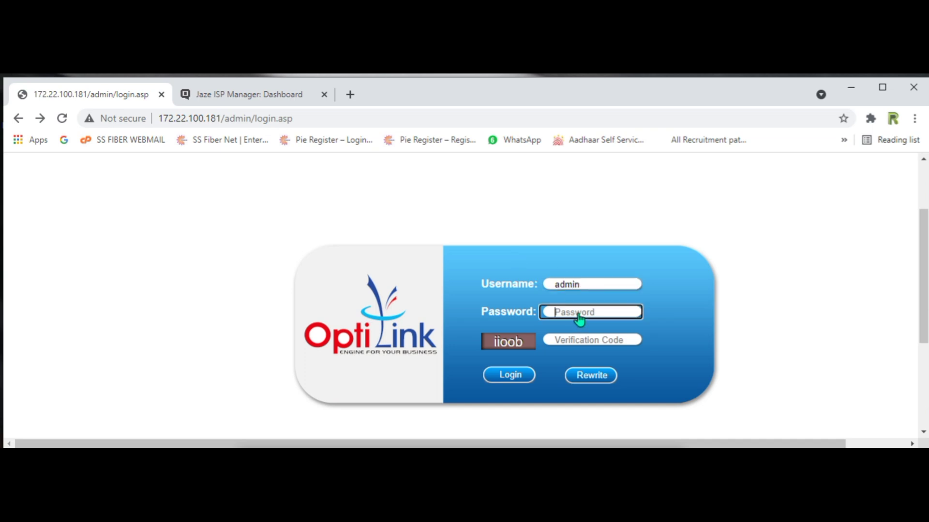
text(•••••••••)
text(•••)
key(Tab)
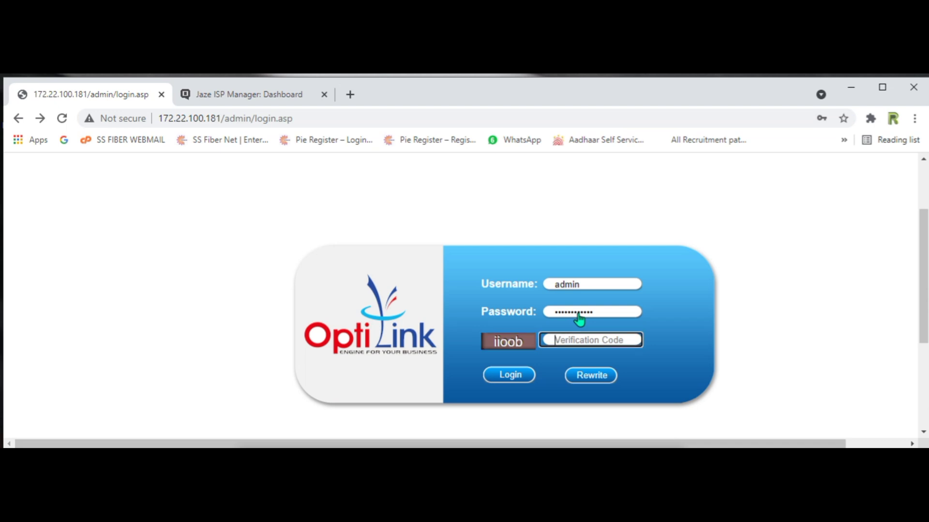
text(iio)
text(ob)
key(Return)
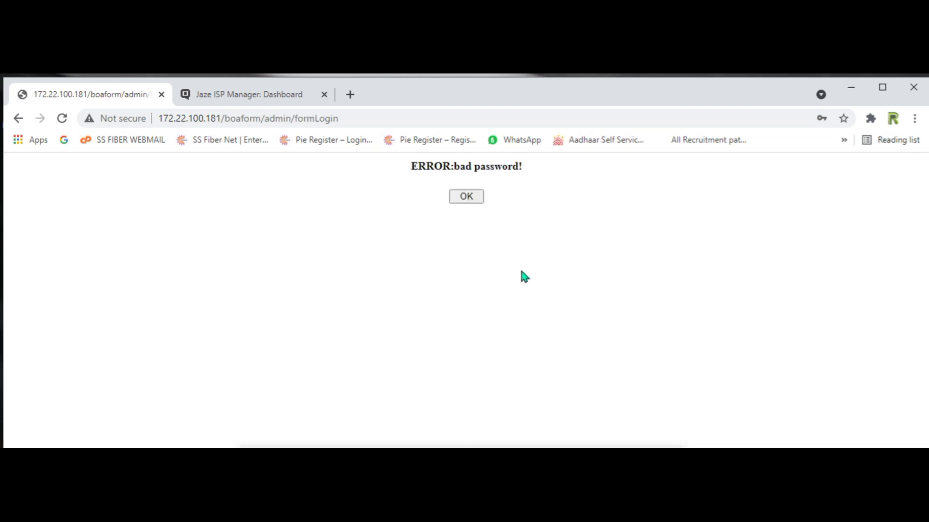
click(477, 200)
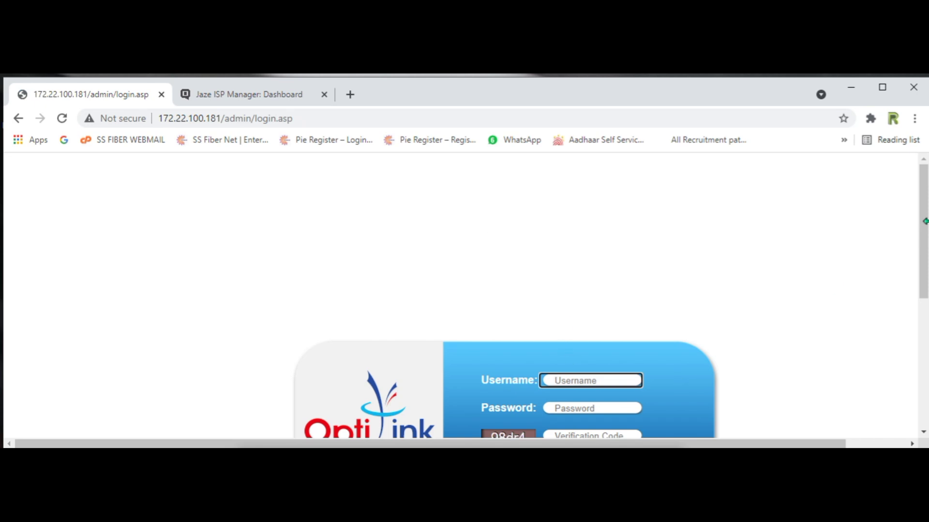
drag(926, 205, 926, 251)
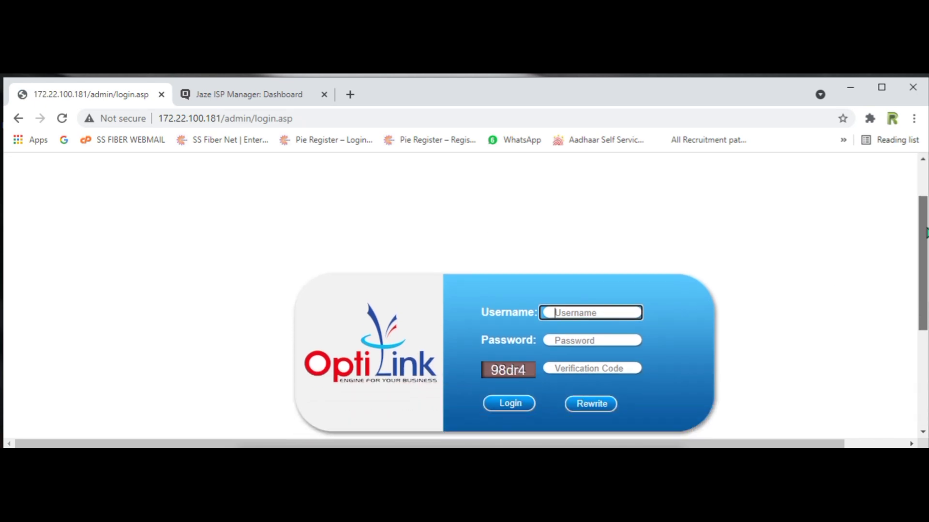
text(admin)
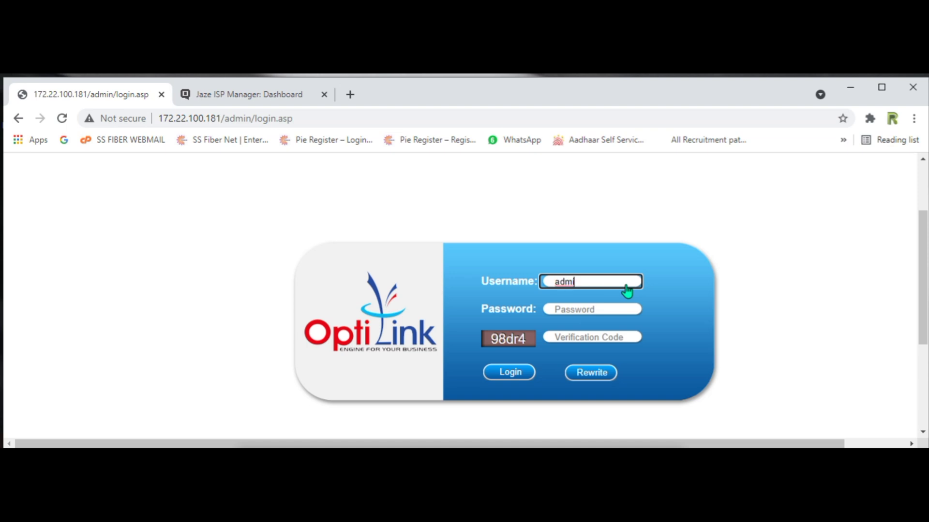
key(Tab)
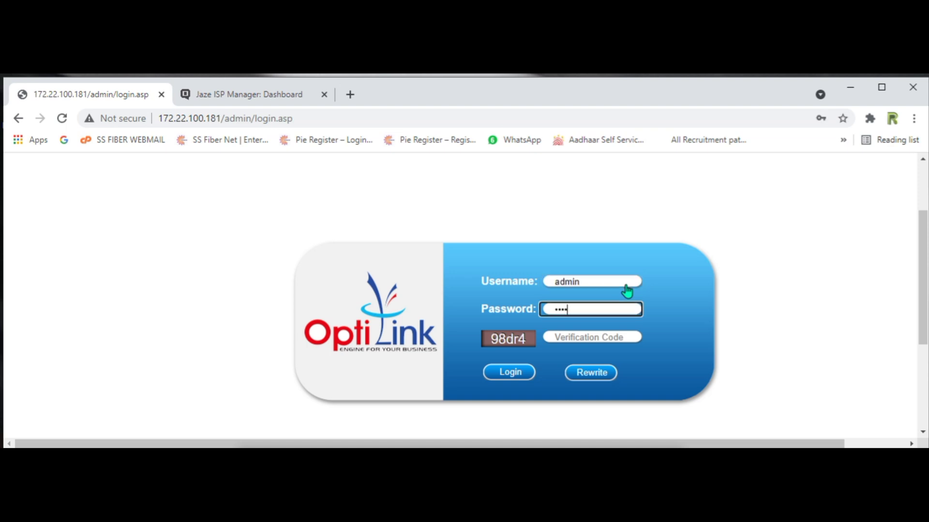
key(Tab)
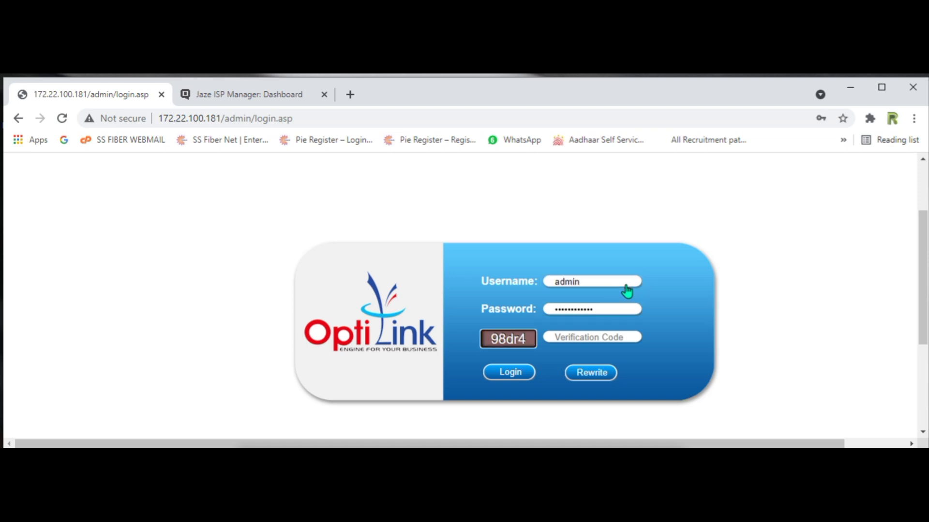
text(98)
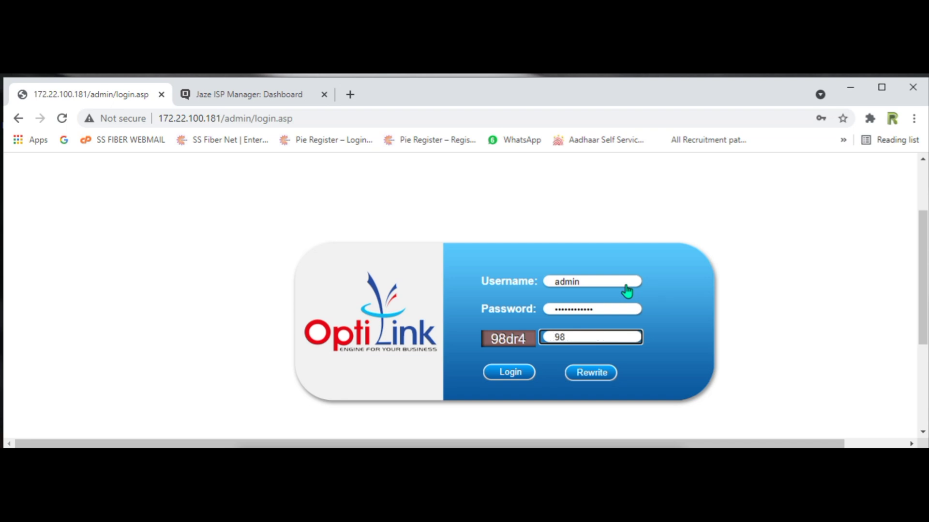
text(dr4)
click(516, 373)
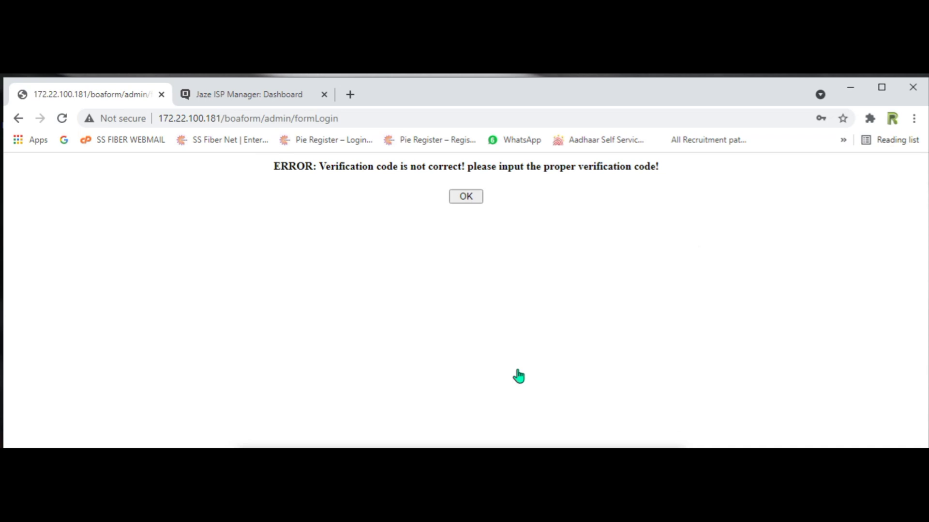
click(471, 196)
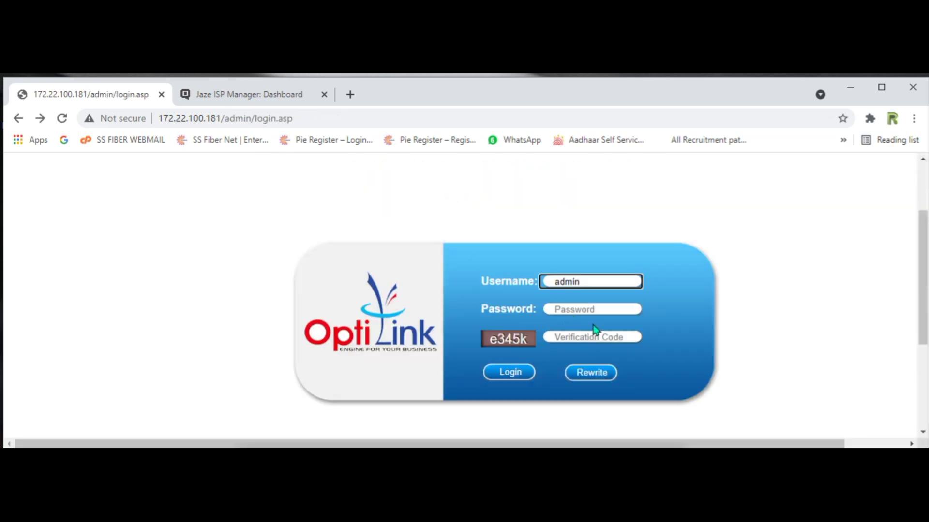
click(584, 313)
text(ad)
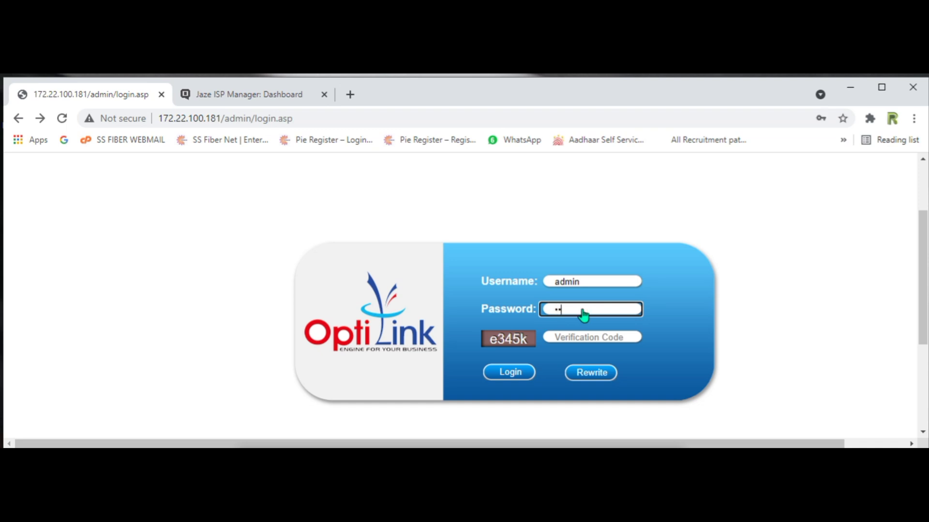
text(min12)
key(BackSpace)
key(BackSpace)
key(BackSpace)
key(BackSpace)
key(BackSpace)
key(Tab)
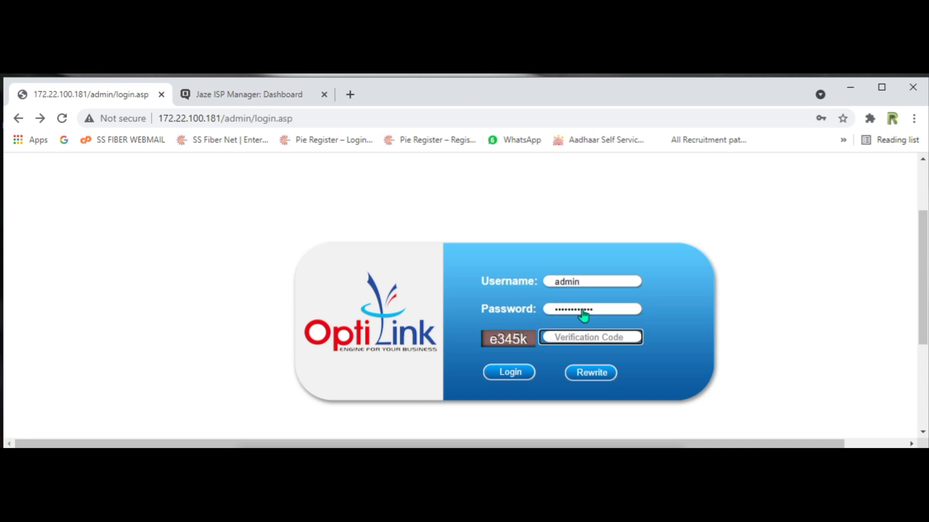
text(e3)
text(45k)
Submit the login and switch to the Management section's User Manage page
click(514, 373)
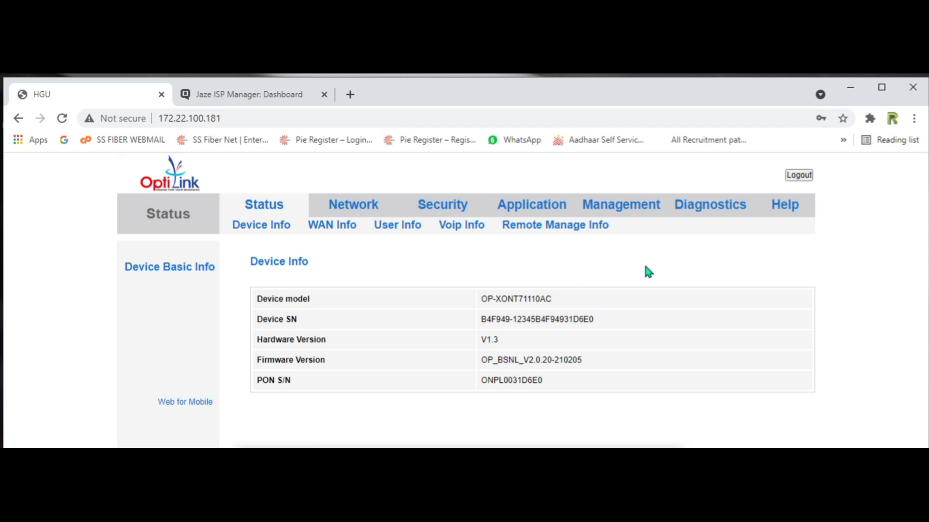
click(628, 208)
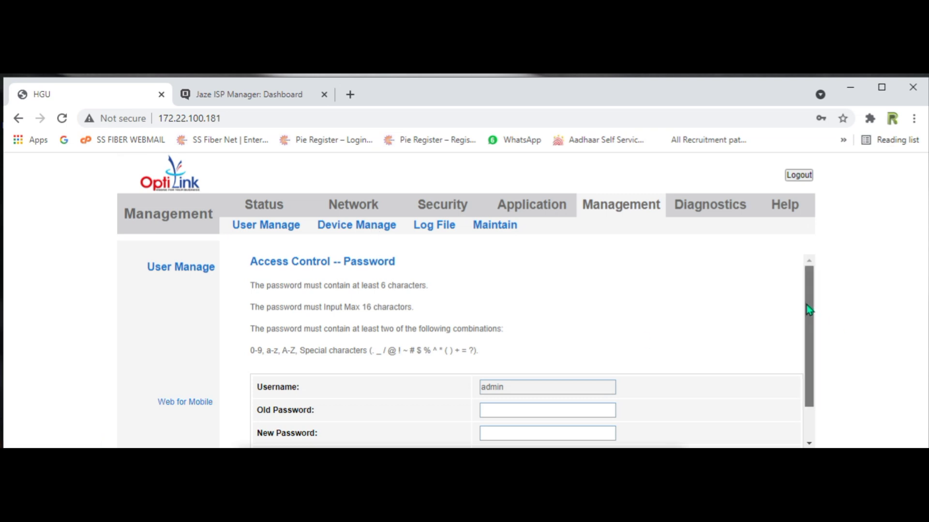
drag(806, 308, 806, 339)
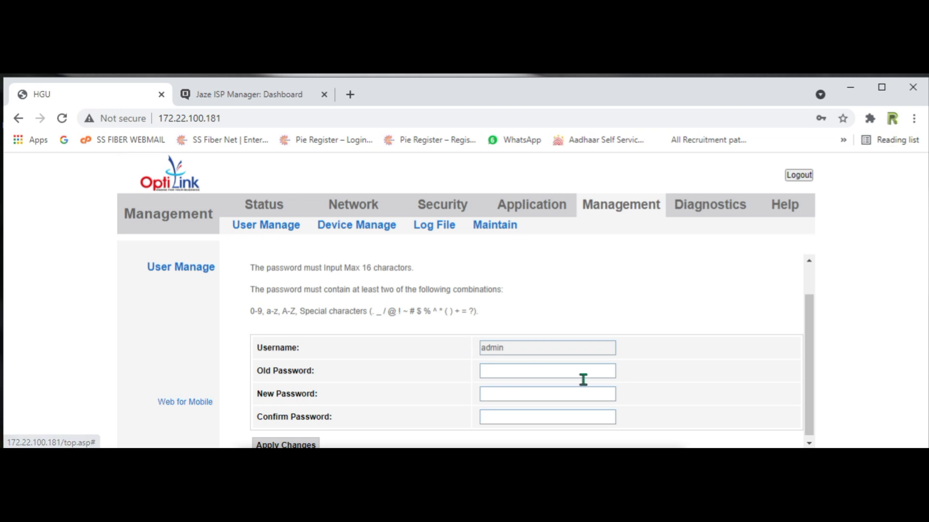
click(550, 371)
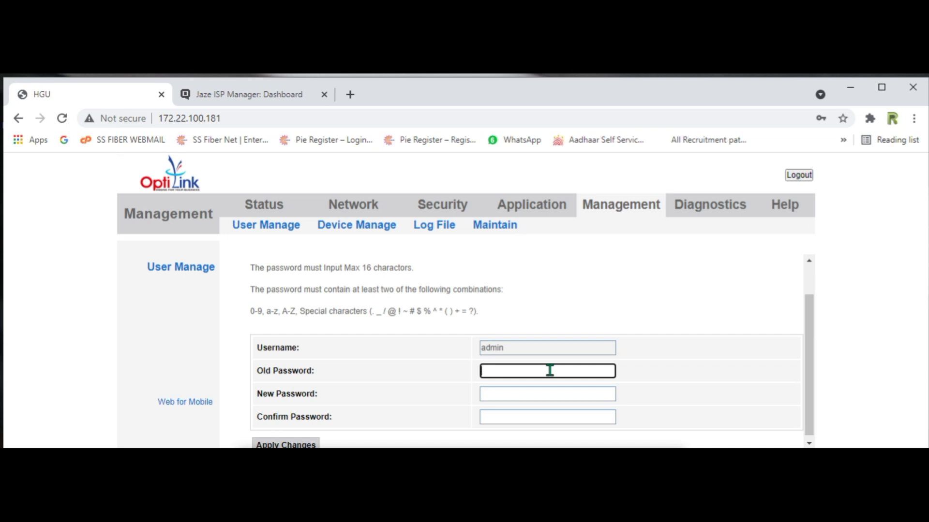
key(Tab)
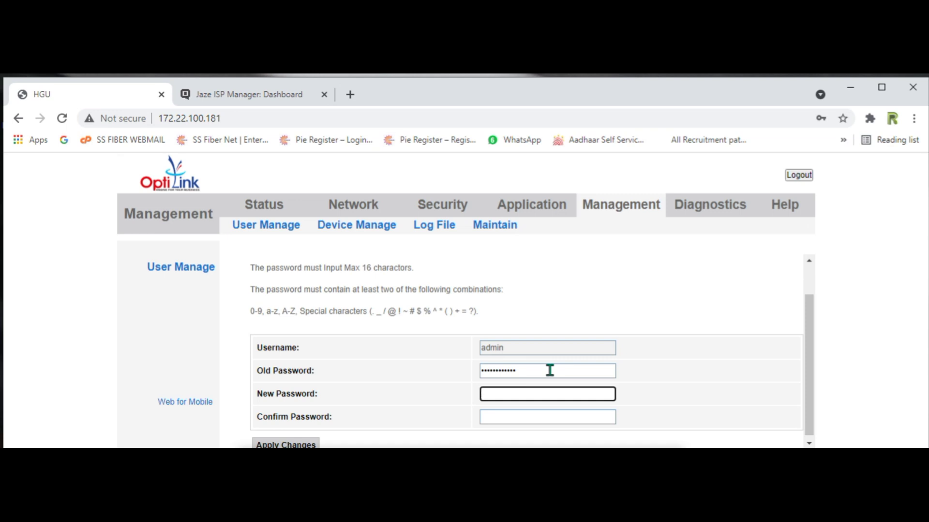
text(*****)
text(***)
text(*)
key(Tab)
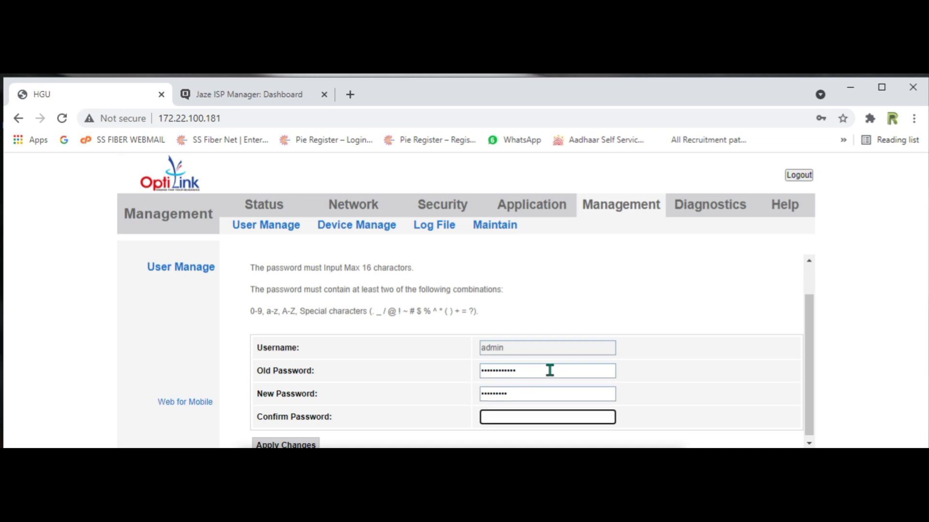
text(**)
text(*****)
text(**)
scroll(813, 356, down, 1)
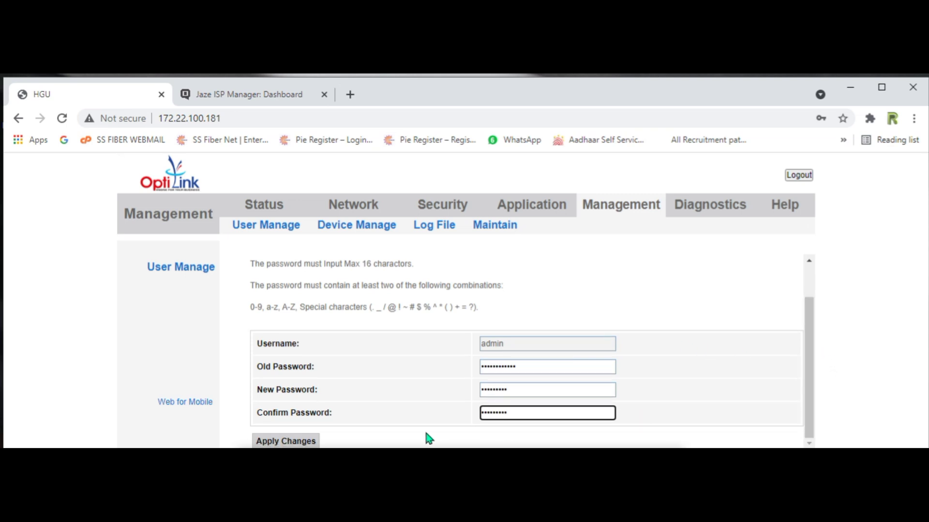
click(304, 442)
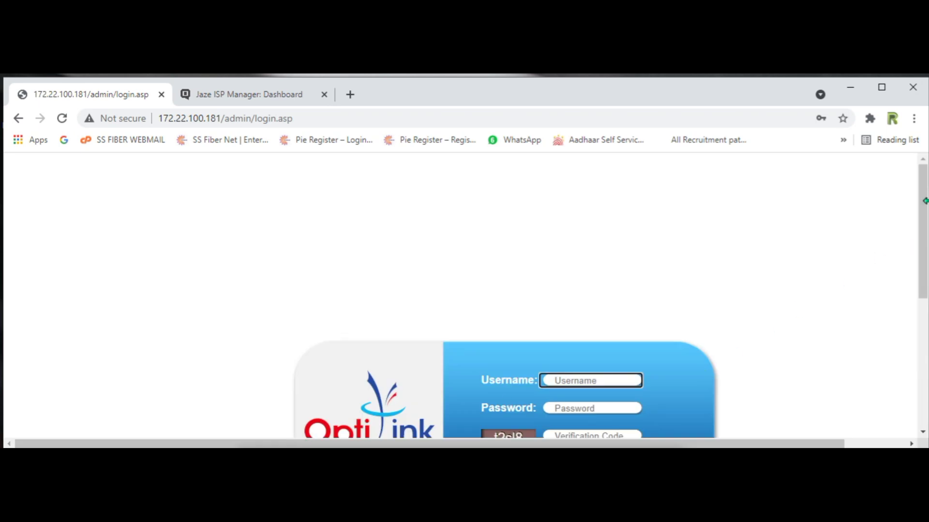
drag(924, 201, 925, 283)
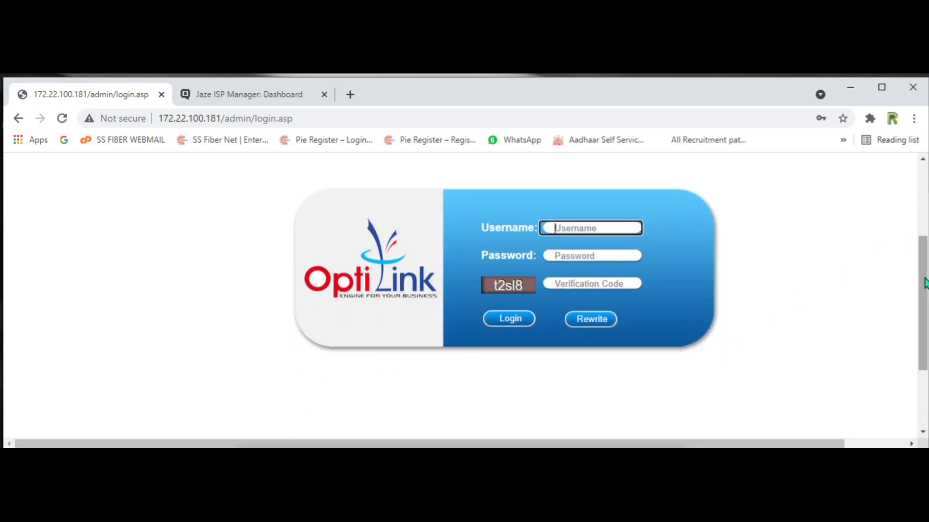
key(Tab)
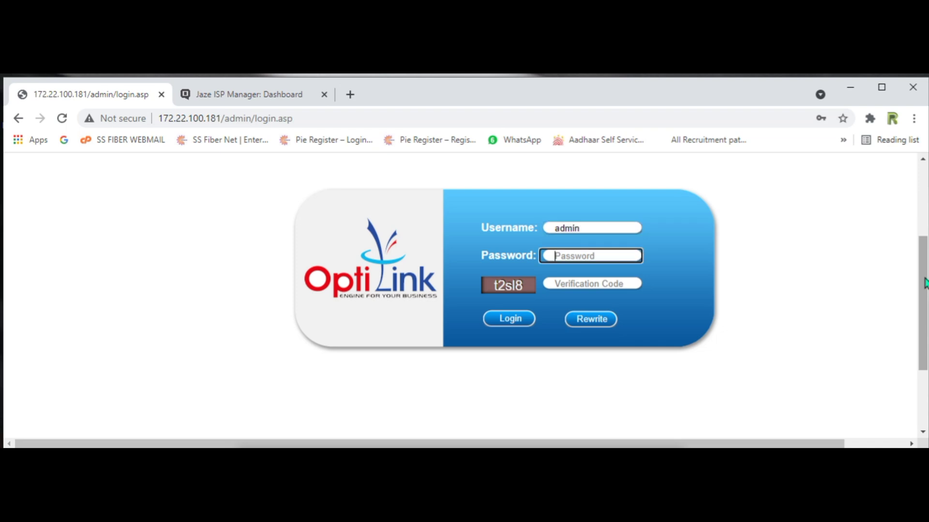
key(BackSpace)
key(BackSpace)
key(BackSpace)
key(BackSpace)
key(Tab)
key(Tab)
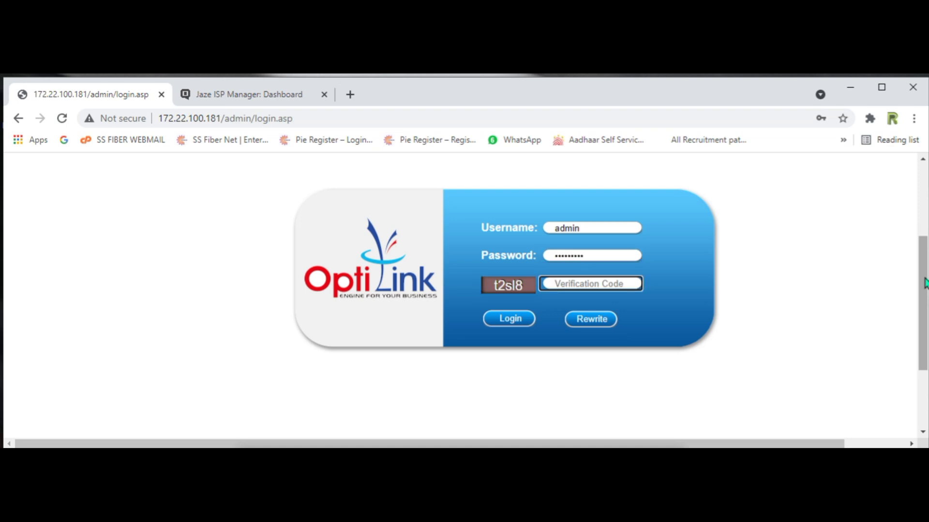
click(513, 318)
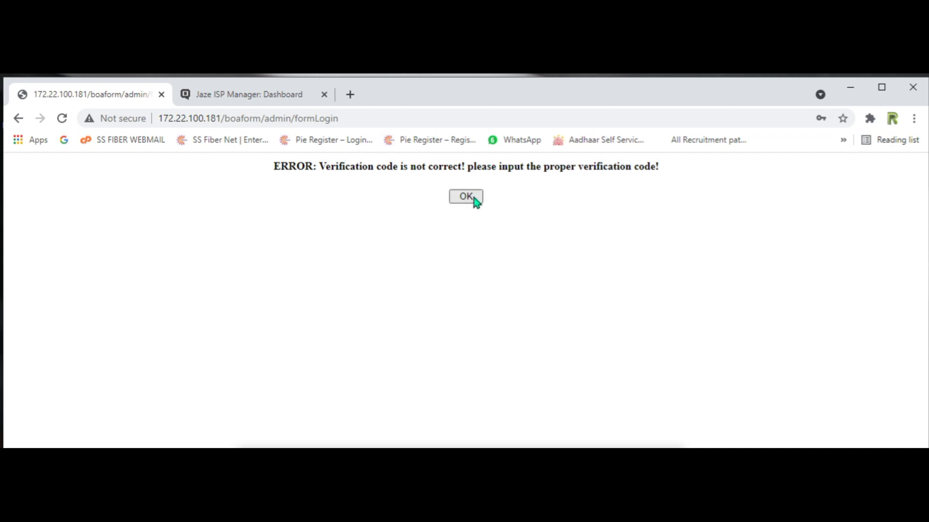
click(474, 198)
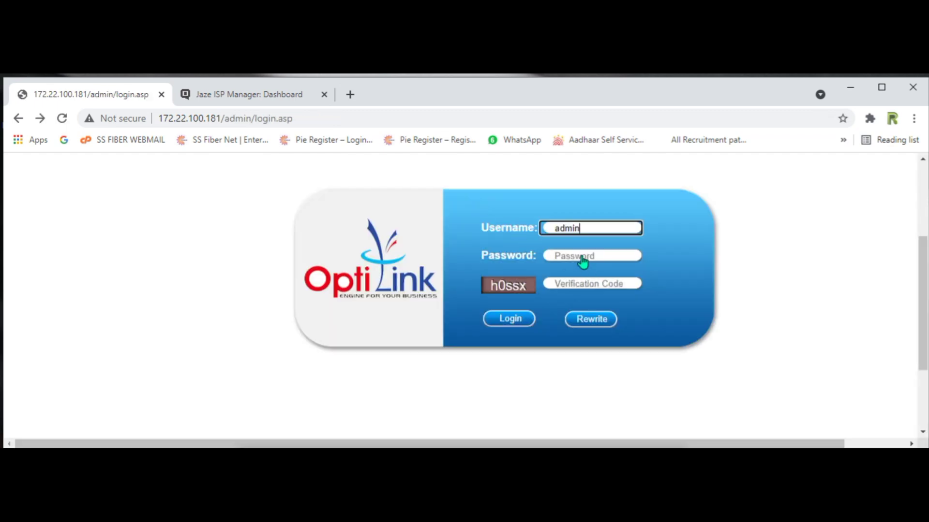
click(581, 257)
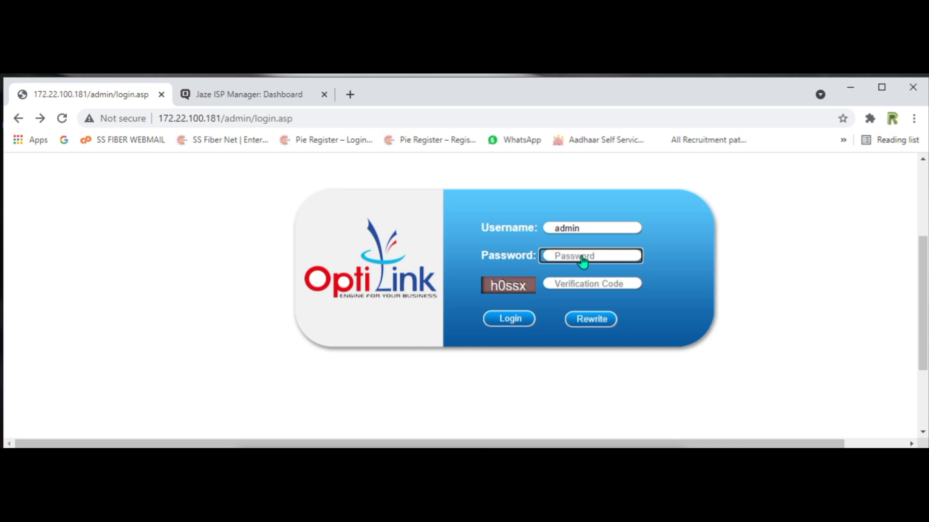
text(••)
text(•••••••)
key(Tab)
text(h)
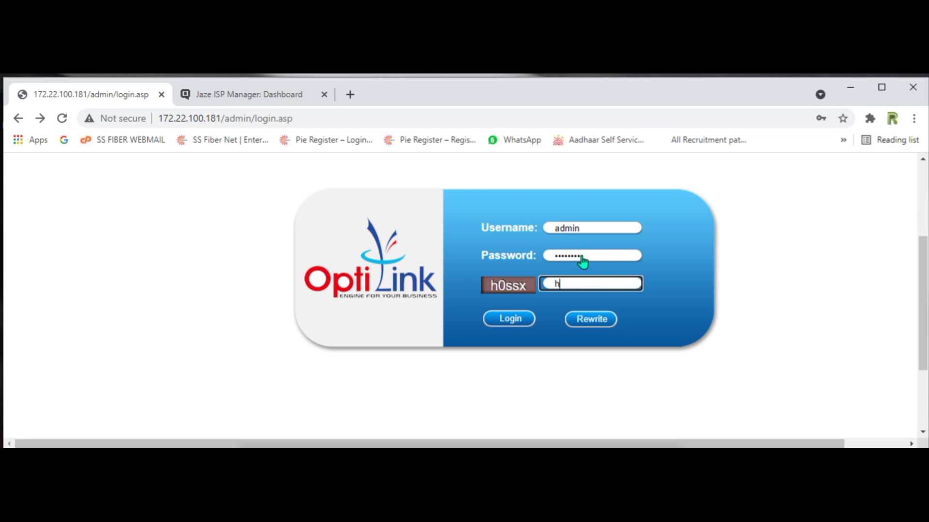
text(0s)
text(sx)
key(Return)
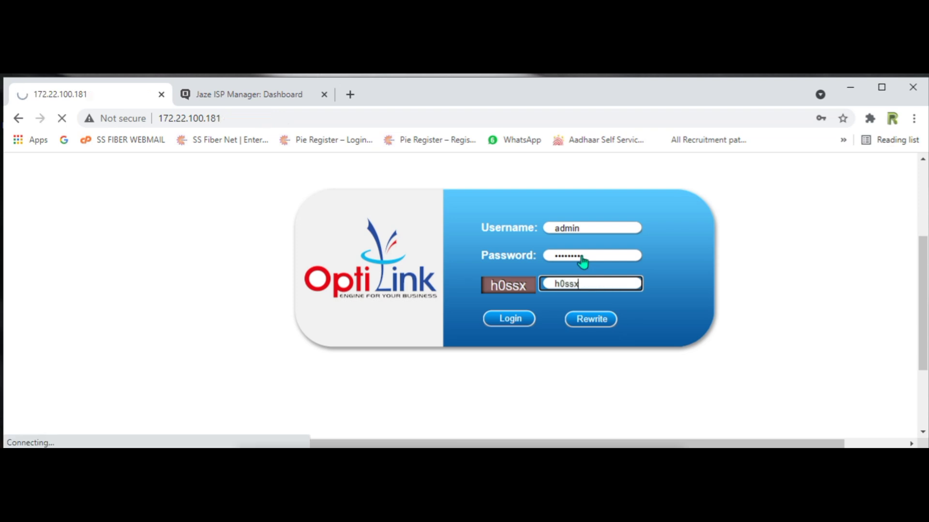